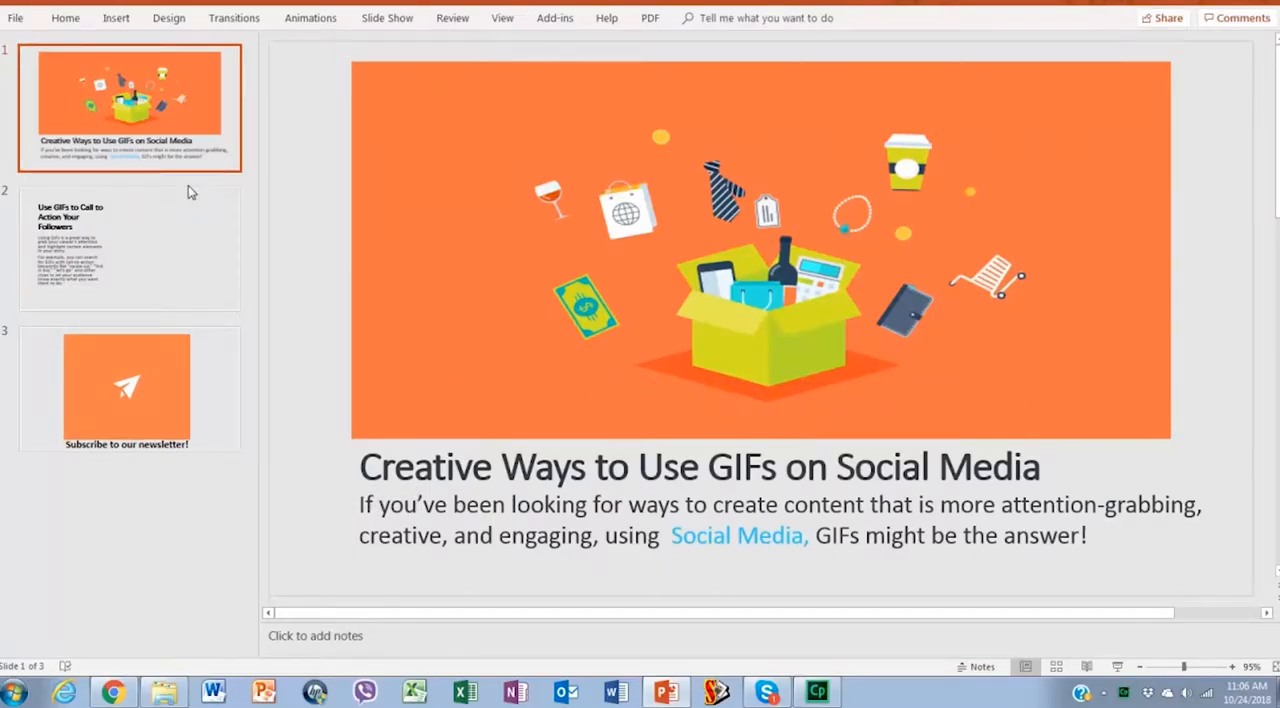
# Go to slide 2 and head to Insert Pictures, backing out of the online picture search
pyautogui.click(191, 190)
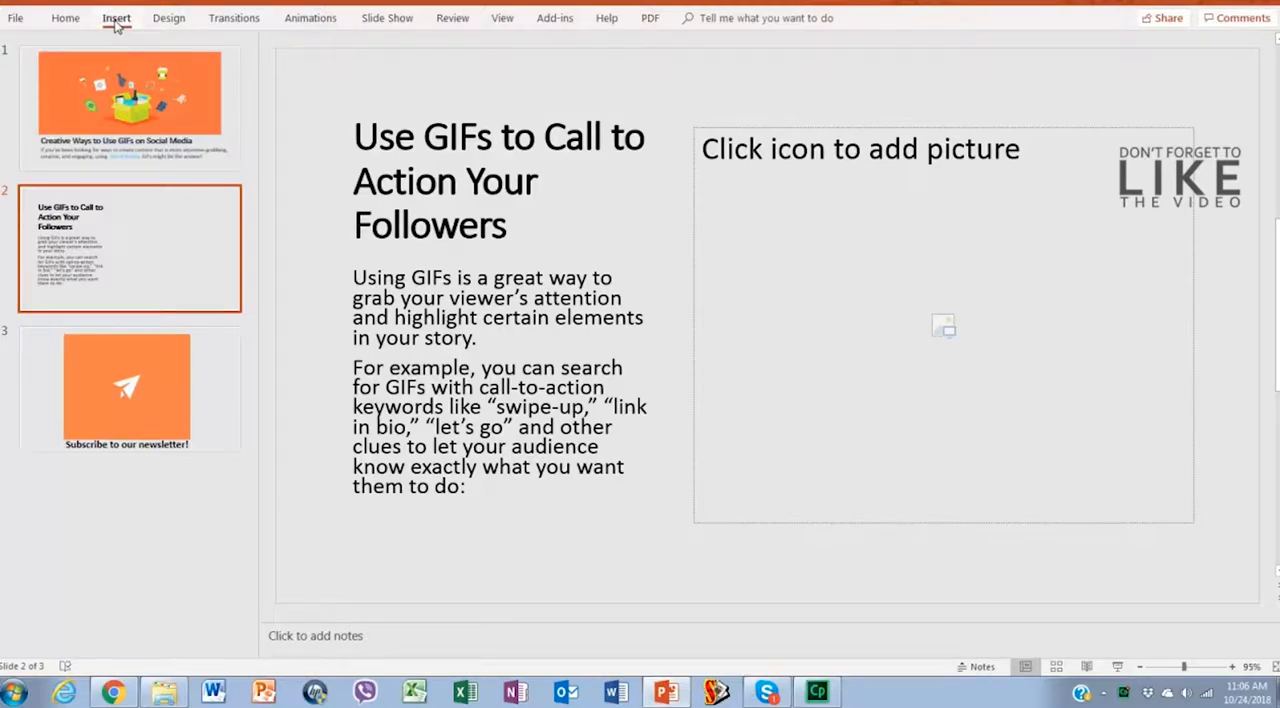
pyautogui.click(117, 18)
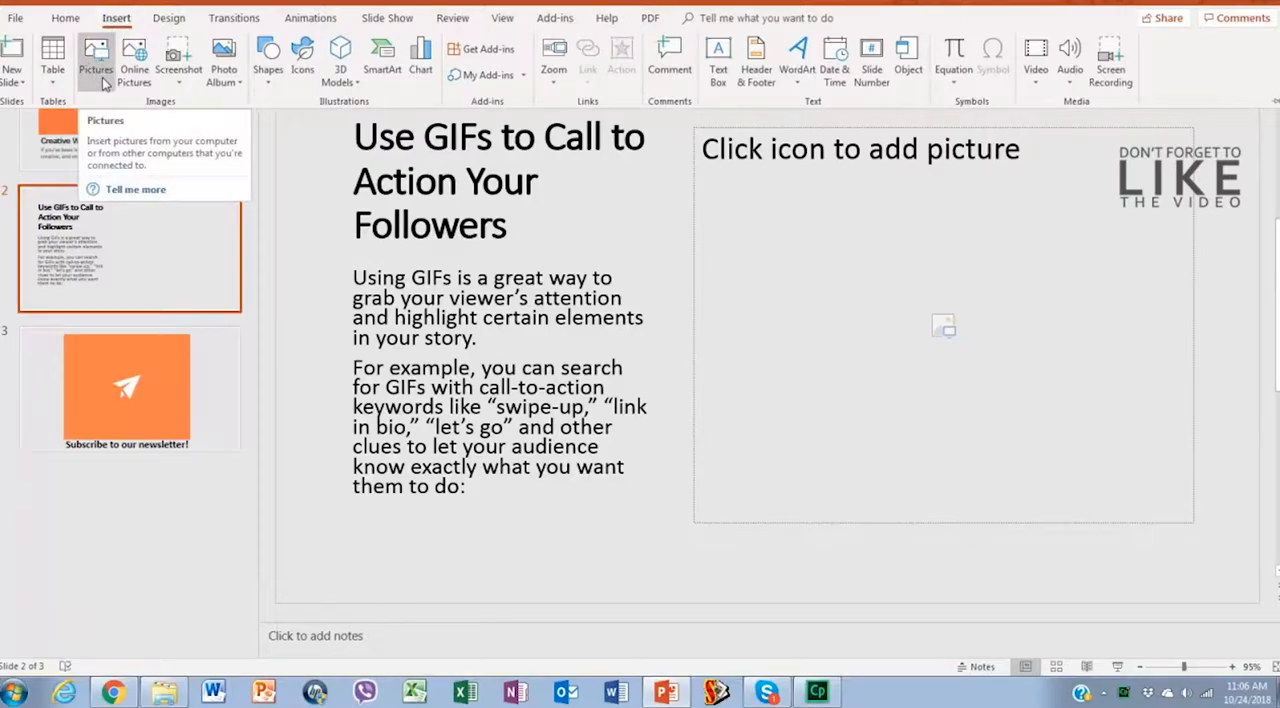
pyautogui.click(135, 62)
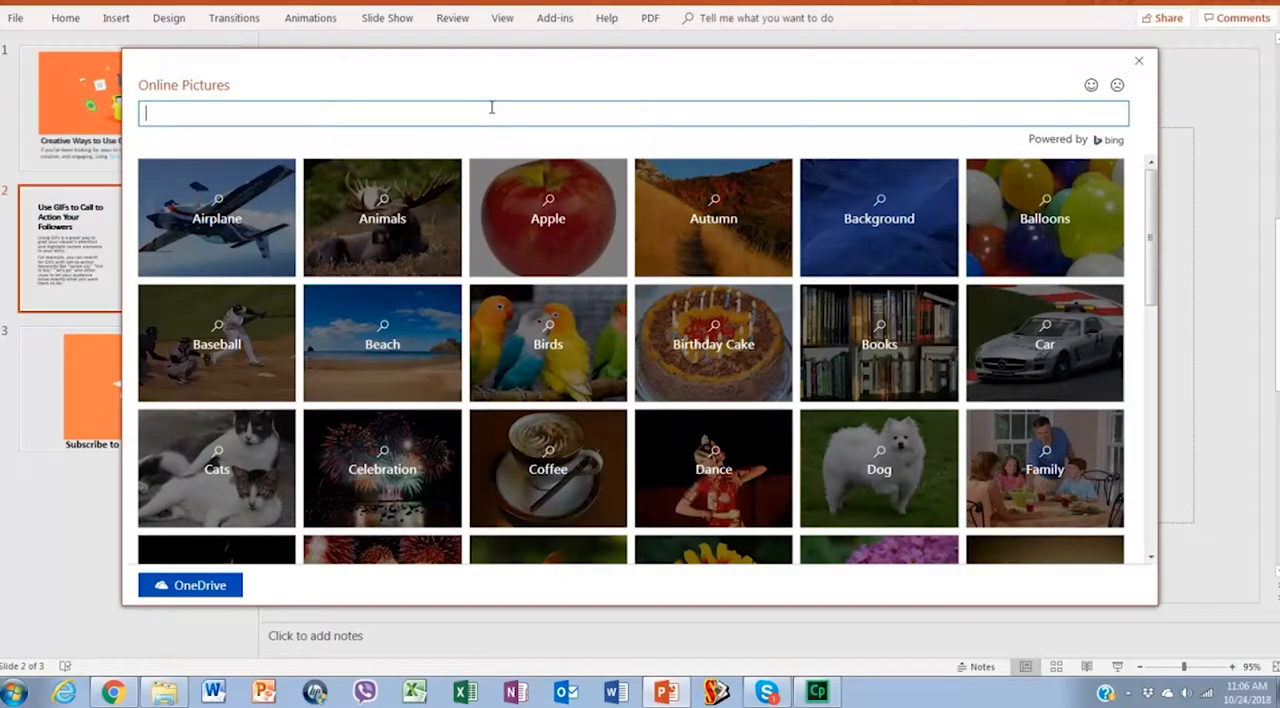
pyautogui.press('Escape')
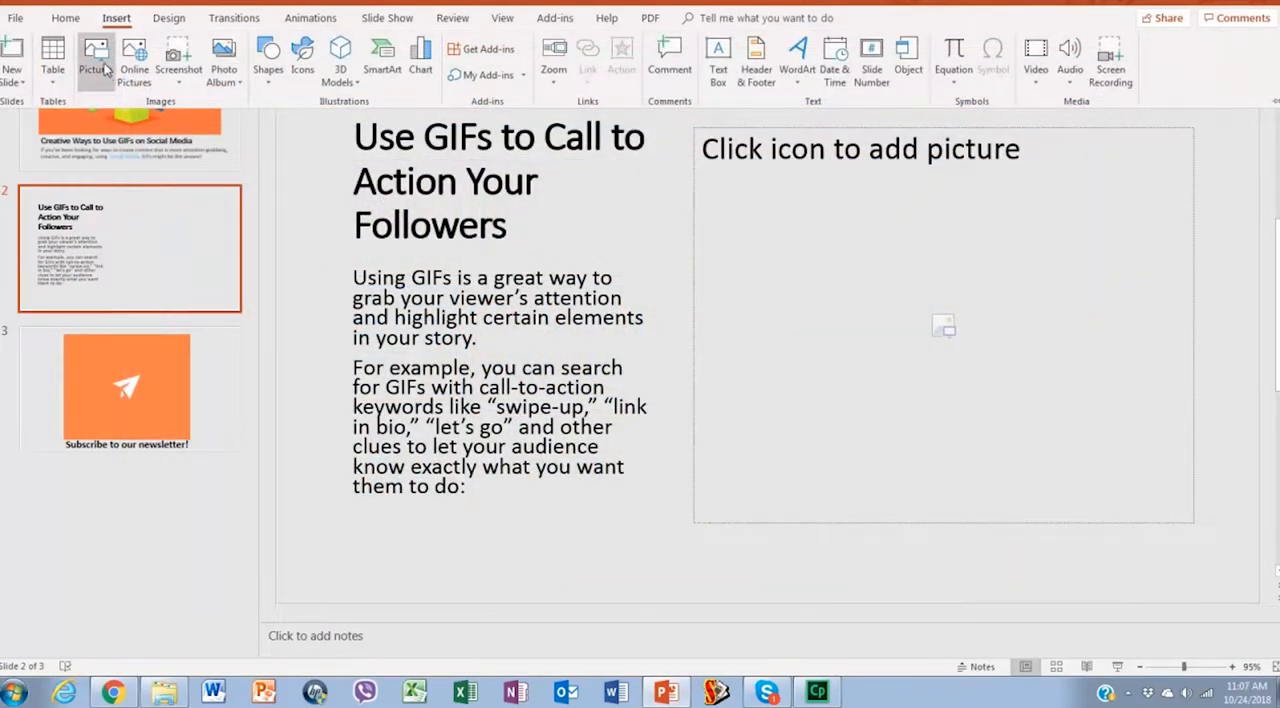
# Insert the 4qbD bicycle-legs GIF from Downloads into the slide's picture placeholder
pyautogui.click(105, 65)
pyautogui.click(447, 110)
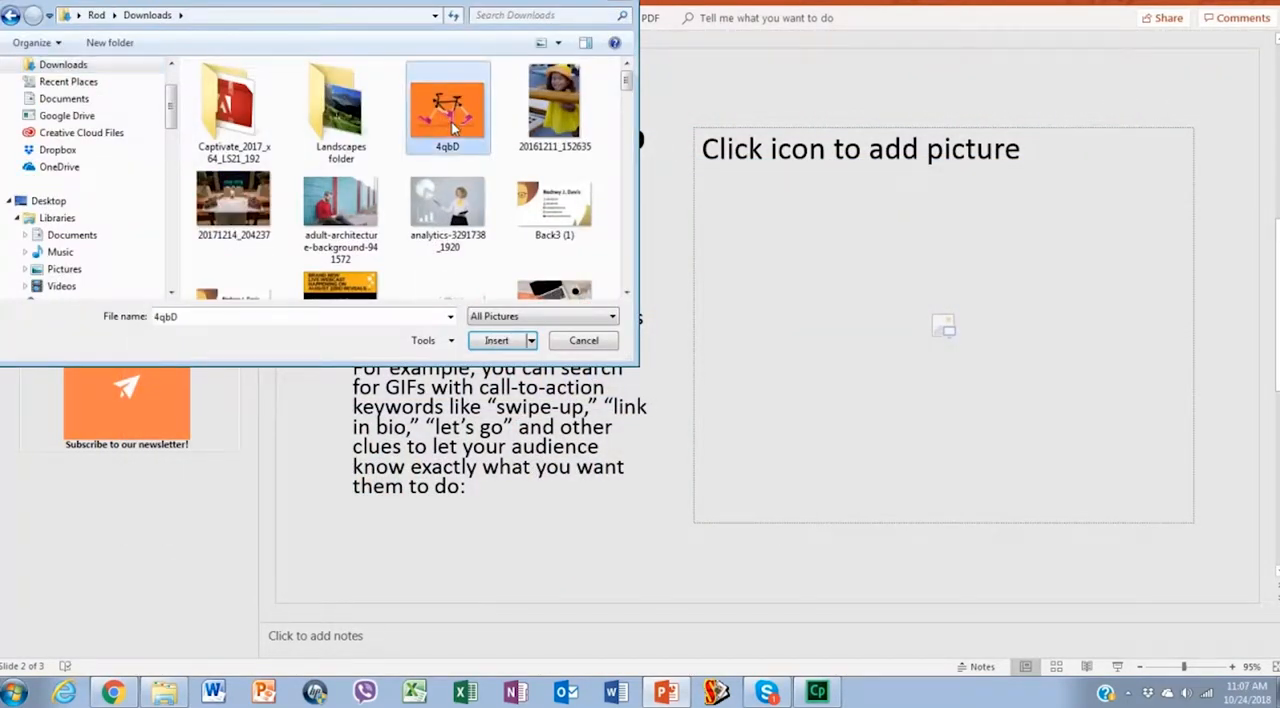
pyautogui.click(497, 341)
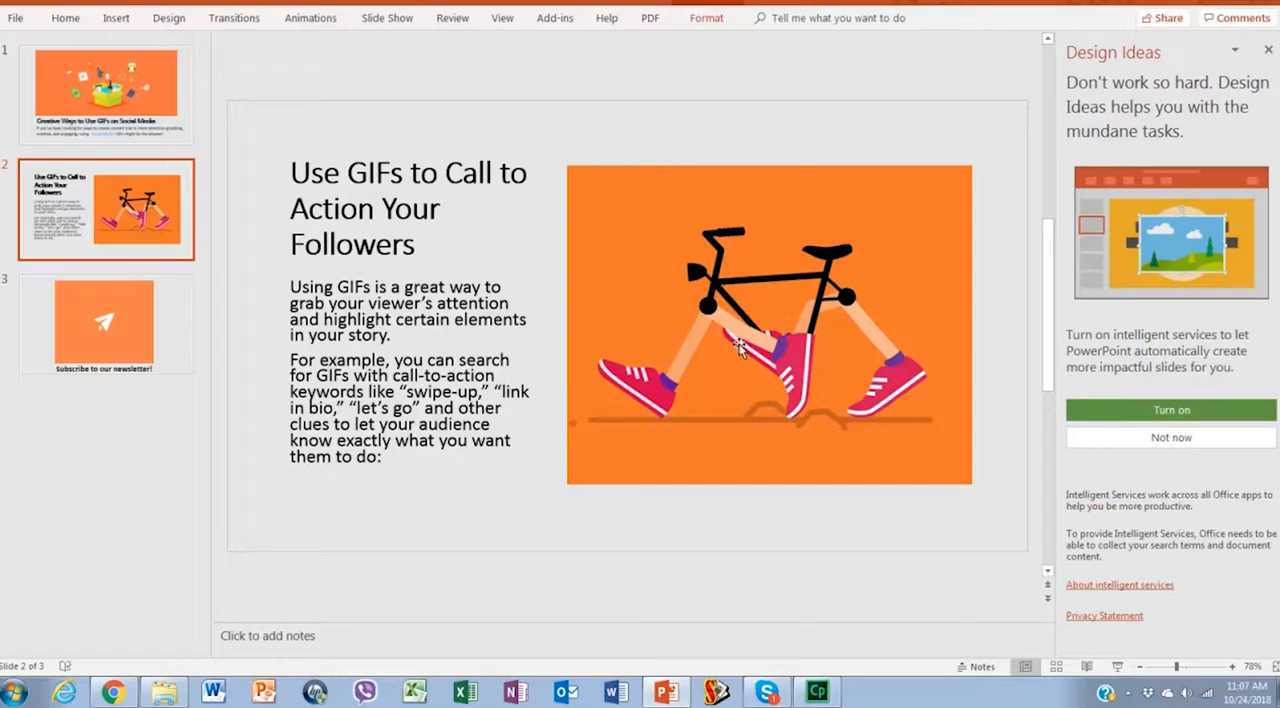
# Close the Design Ideas pane, then drag the GIF's handles so it sits large beside the text
pyautogui.click(1268, 52)
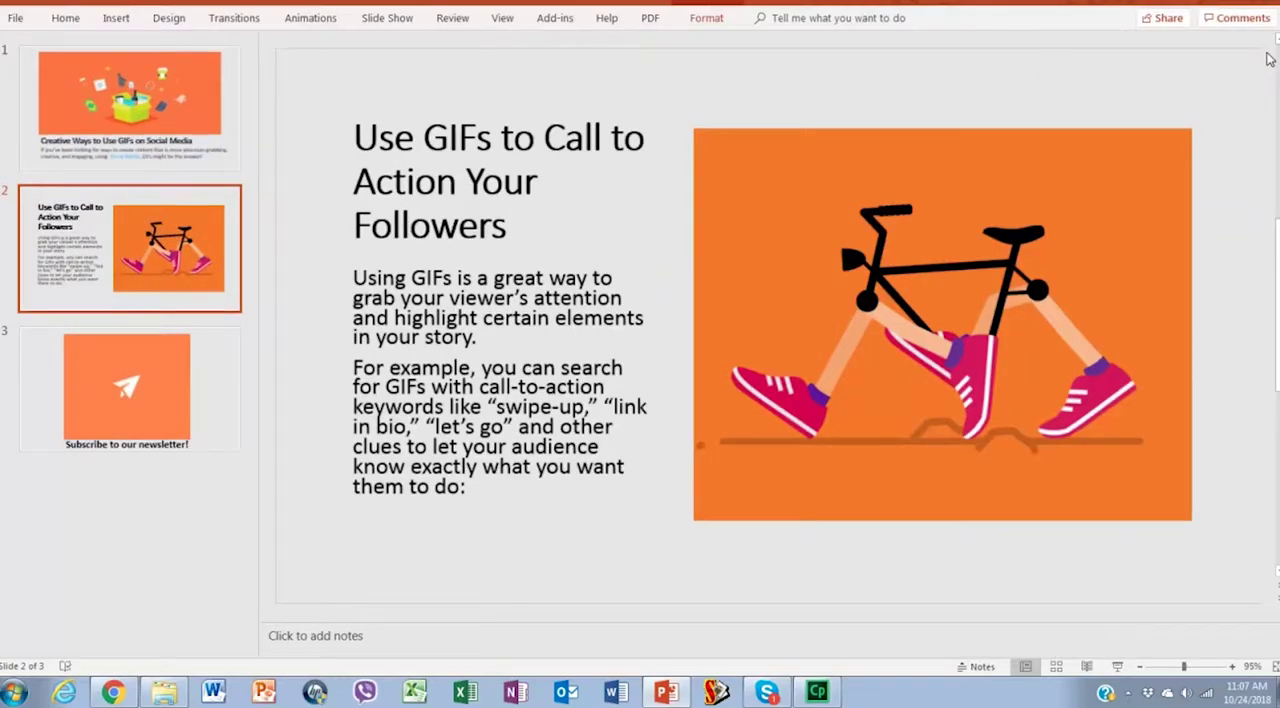
pyautogui.click(1084, 338)
pyautogui.moveTo(694, 520); pyautogui.dragTo(775, 456)
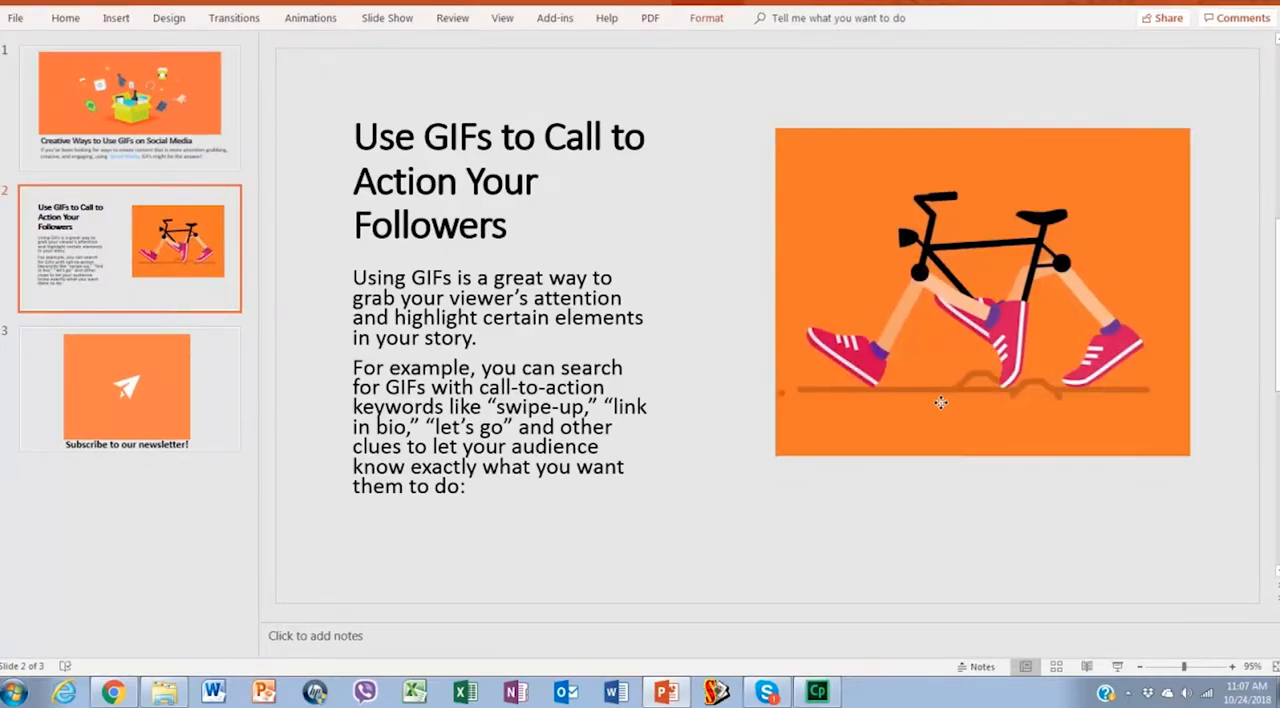
pyautogui.moveTo(940, 403); pyautogui.dragTo(888, 400)
pyautogui.moveTo(1137, 455); pyautogui.dragTo(1197, 492)
pyautogui.click(1213, 564)
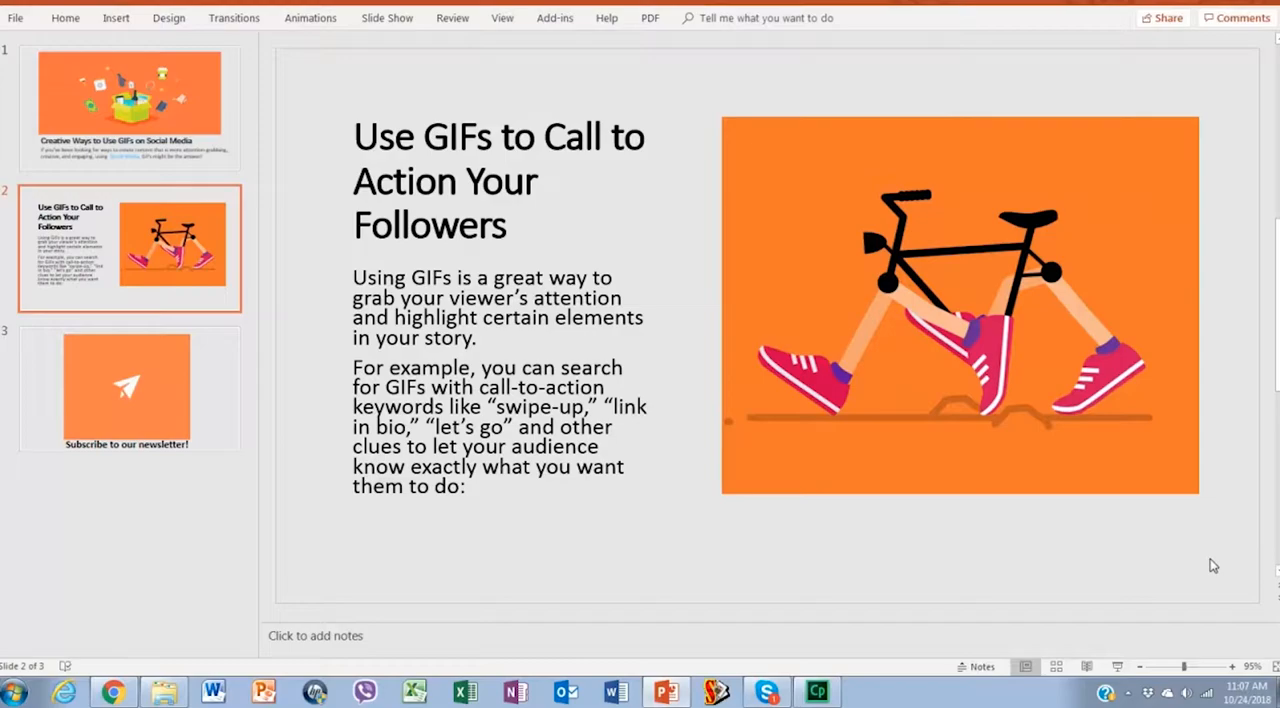